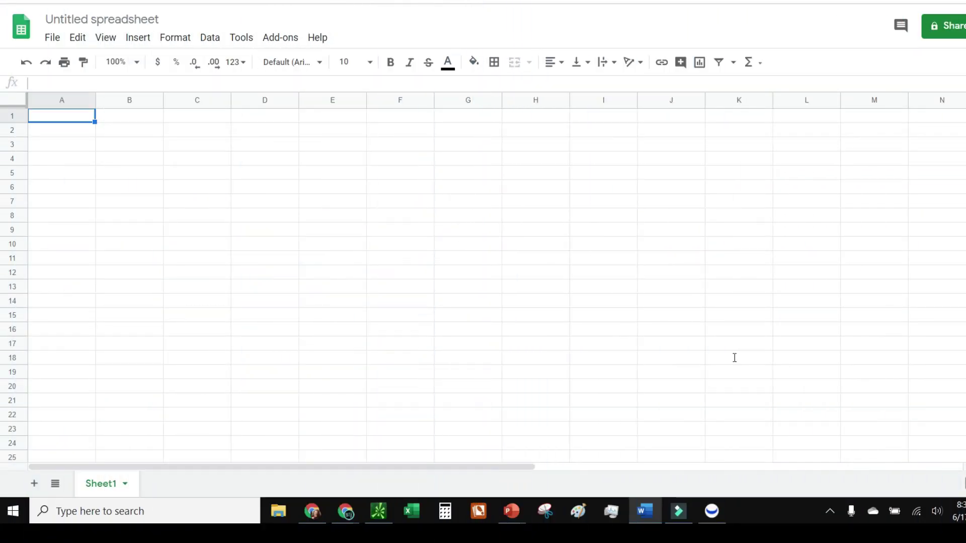
# Step: Retitle the blank spreadsheet 'Stock Chart', fixing the 'Stovk' typo along the way
pyautogui.click(212, 177)
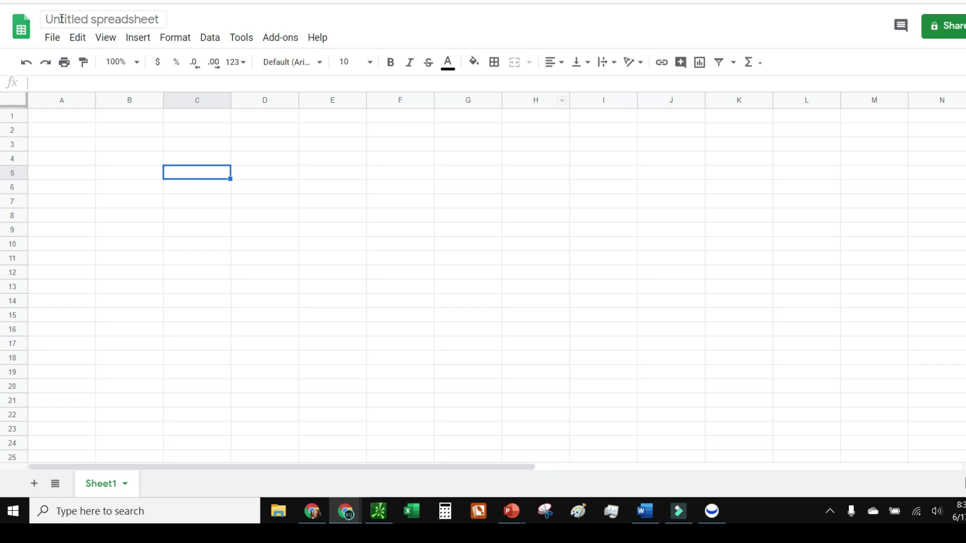
pyautogui.click(72, 18)
pyautogui.write('Stovk')
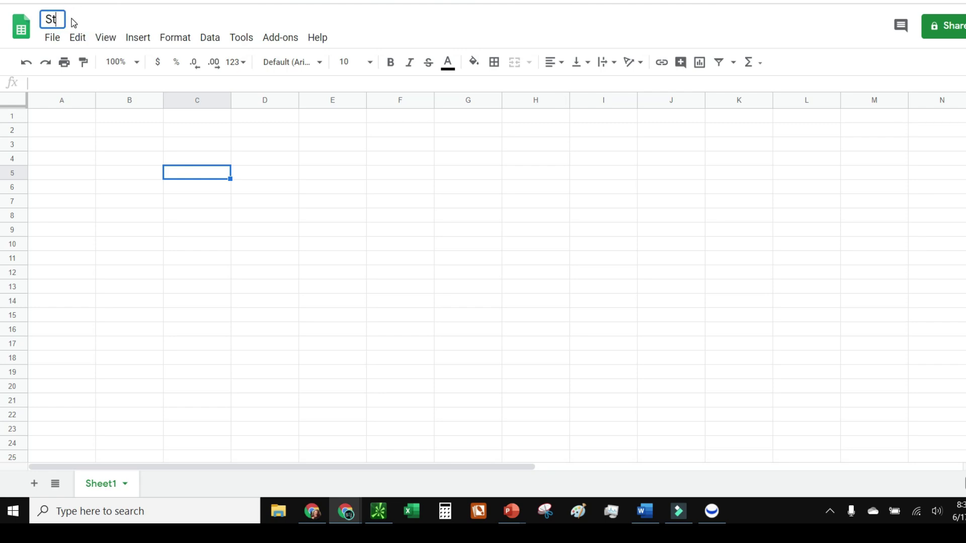
pyautogui.press('BackSpace')
pyautogui.press('BackSpace')
pyautogui.write('ck Chart')
pyautogui.press('Tab')
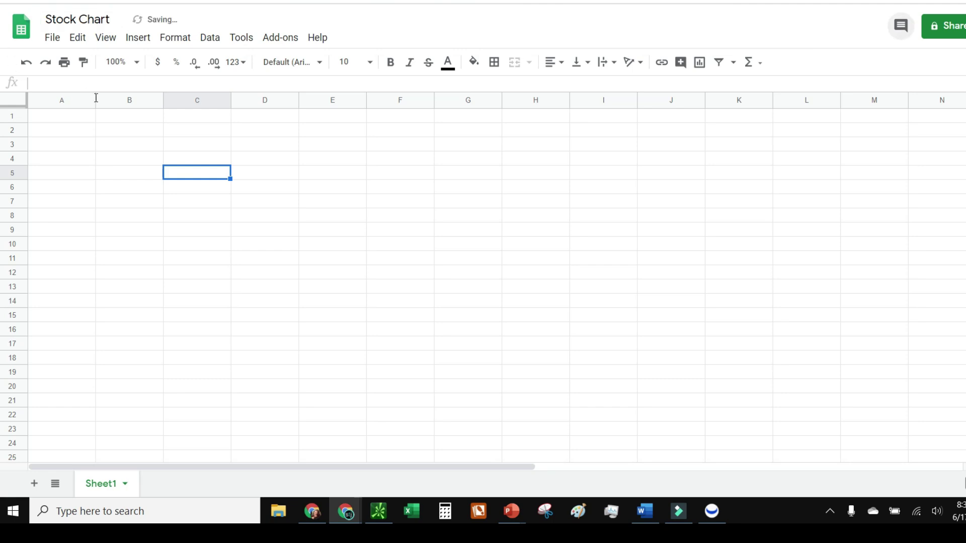
# Step: Enter the label SYM in cell A1
pyautogui.click(81, 116)
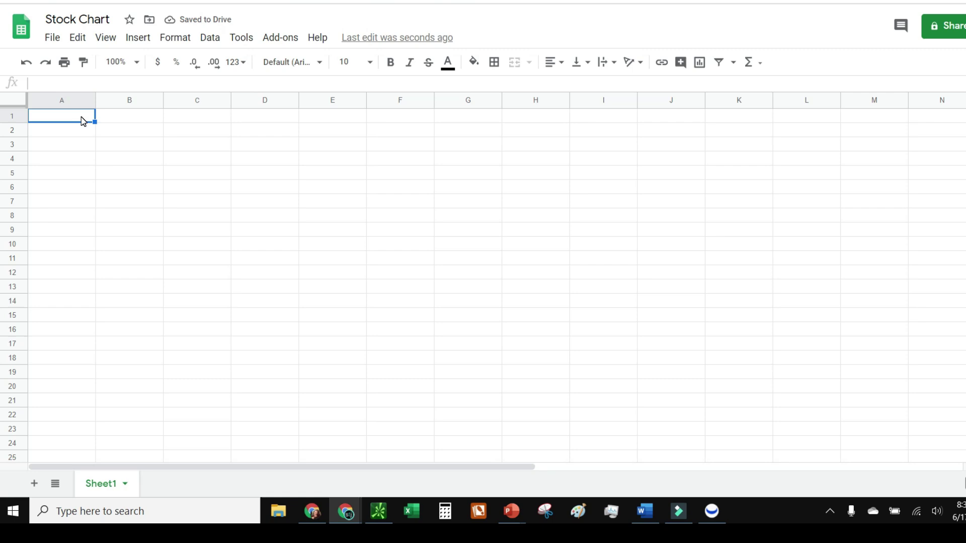
pyautogui.write('SYM')
pyautogui.press('Tab')
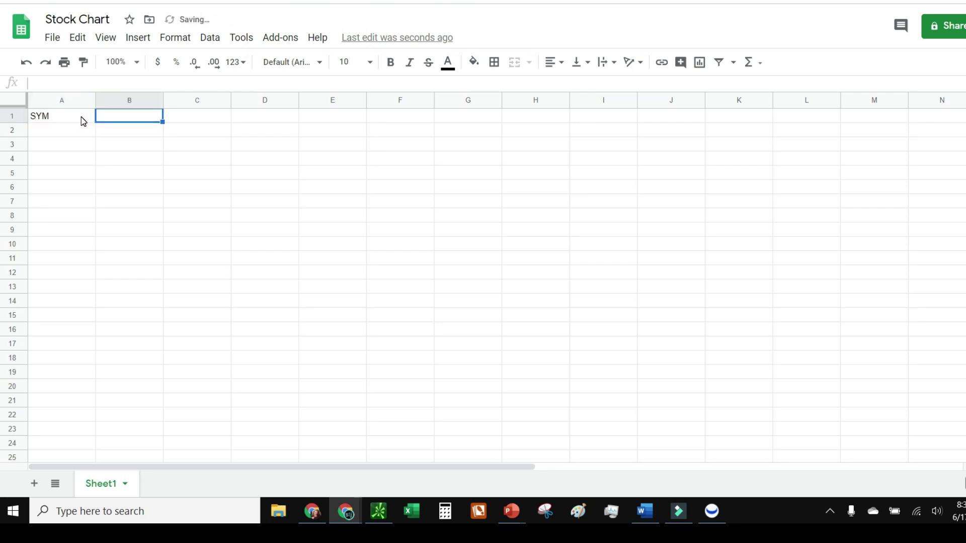
# Step: In A2, enter =GOOGLEFINANCE("AAPL","price") to fetch AAPL's current price
pyautogui.press('Return')
pyautogui.write('=')
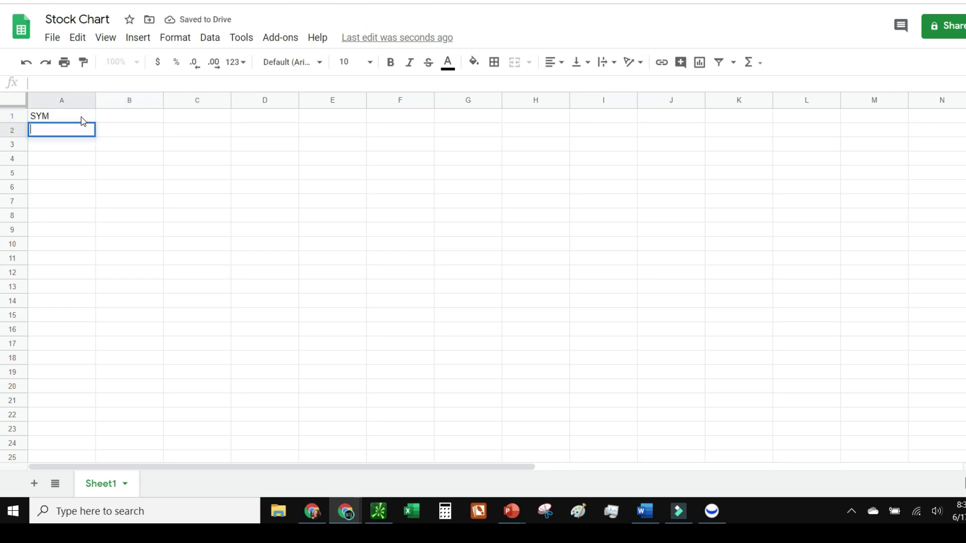
pyautogui.write('googl')
pyautogui.press('Tab')
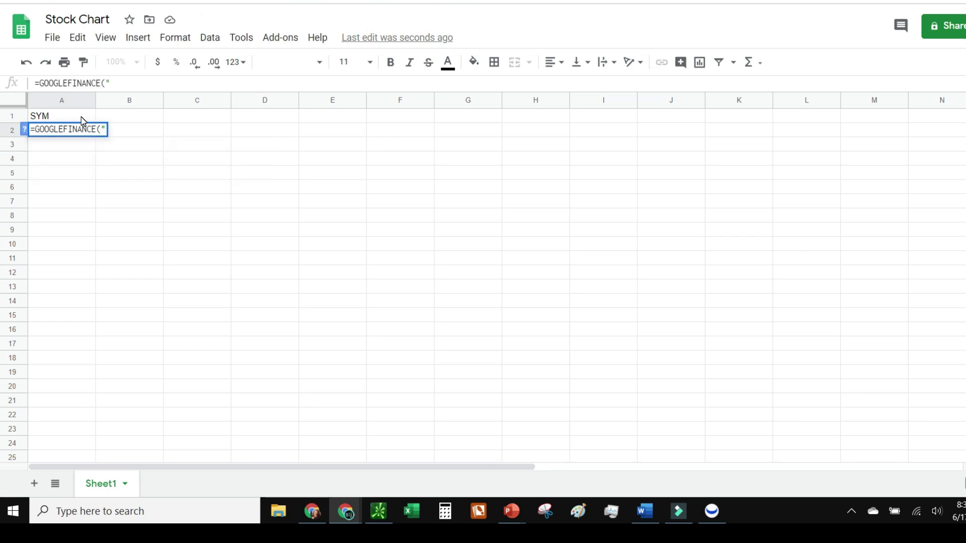
pyautogui.write('"AAPL","')
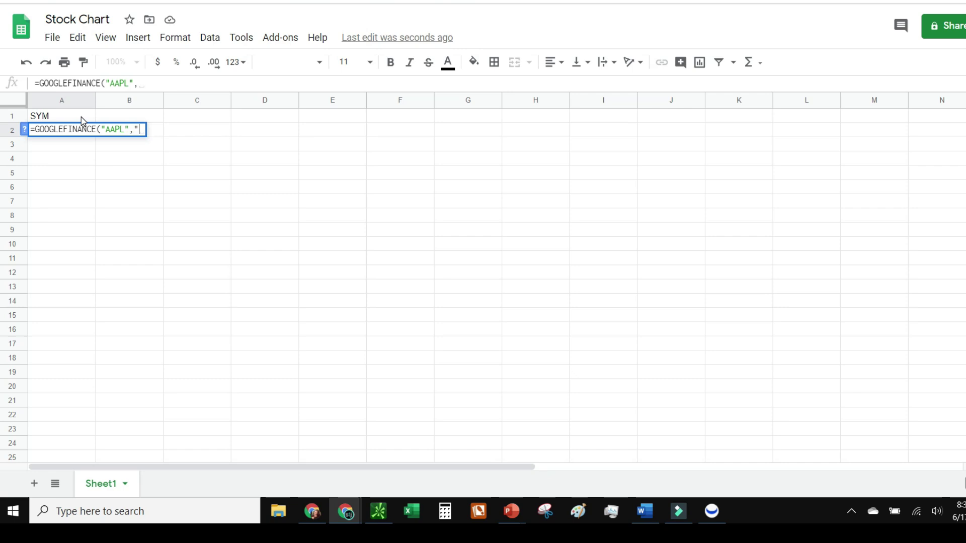
pyautogui.write('price"')
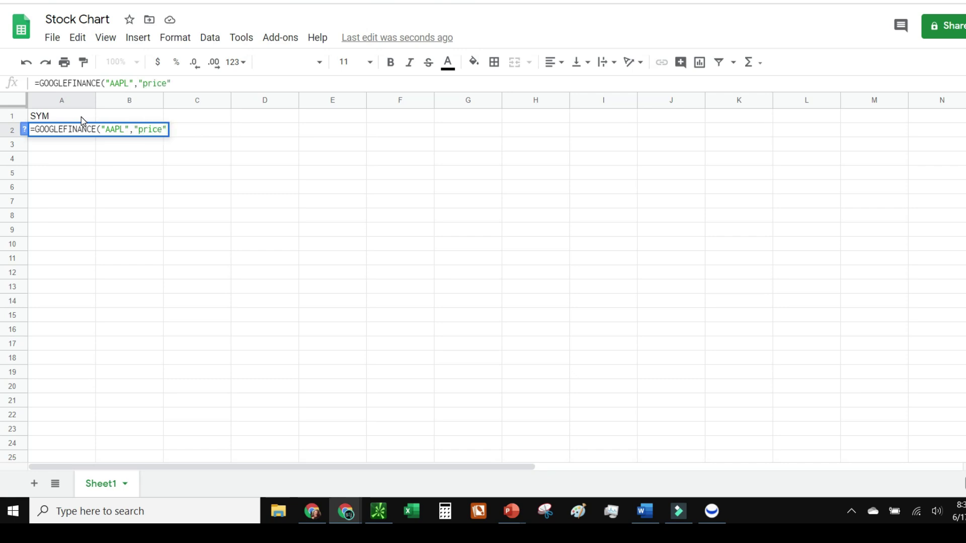
pyautogui.press('Return')
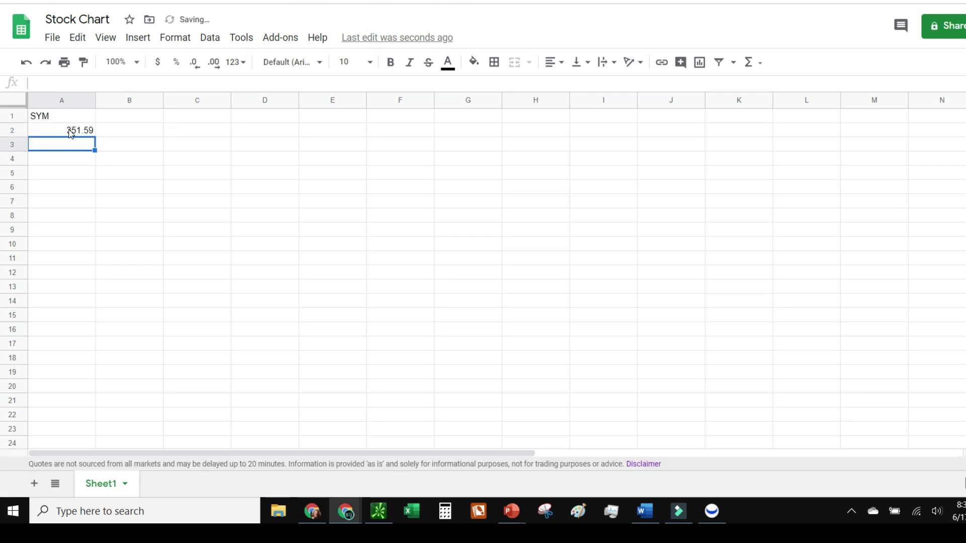
# Step: Add "1/5/2020" as a start date to A2's AAPL price formula
pyautogui.click(69, 130)
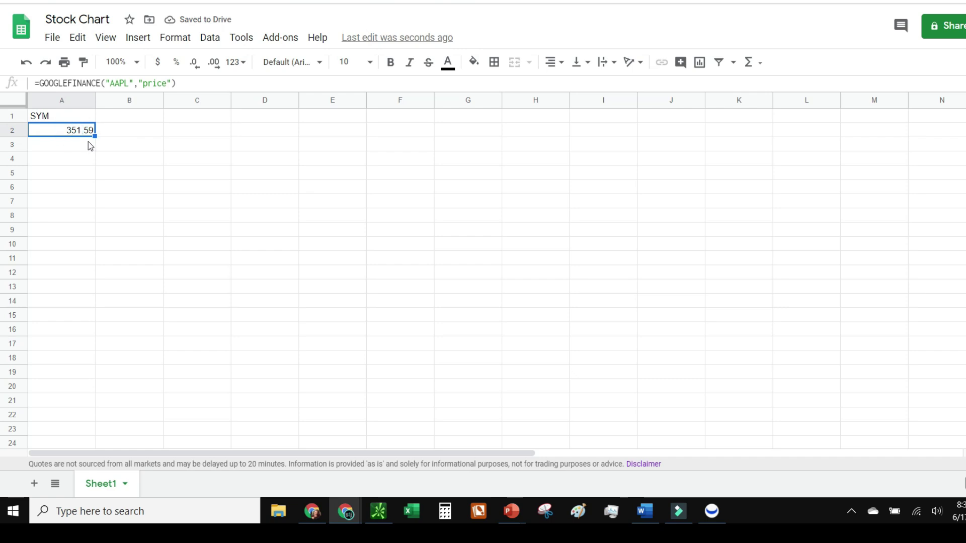
pyautogui.click(173, 84)
pyautogui.write(',"1/5/2')
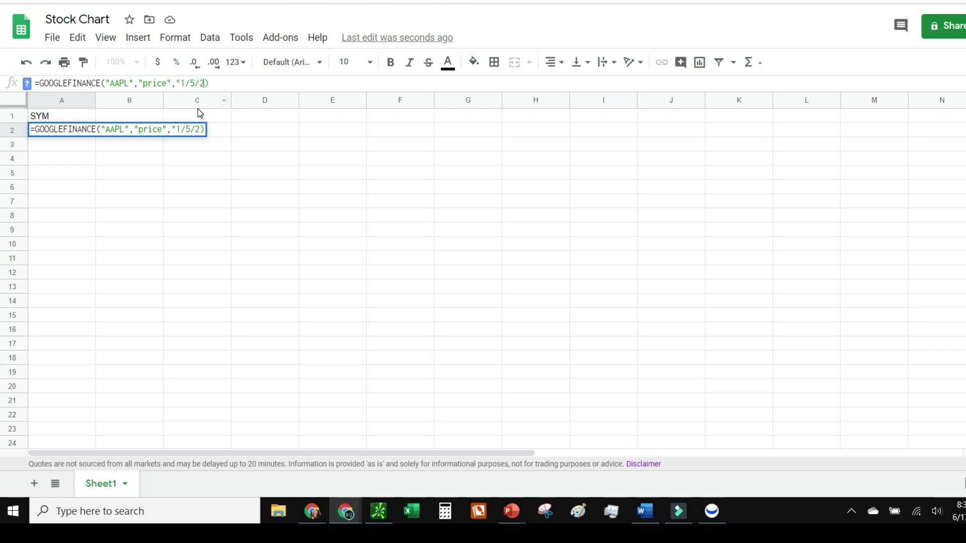
pyautogui.write('020"')
pyautogui.press('Return')
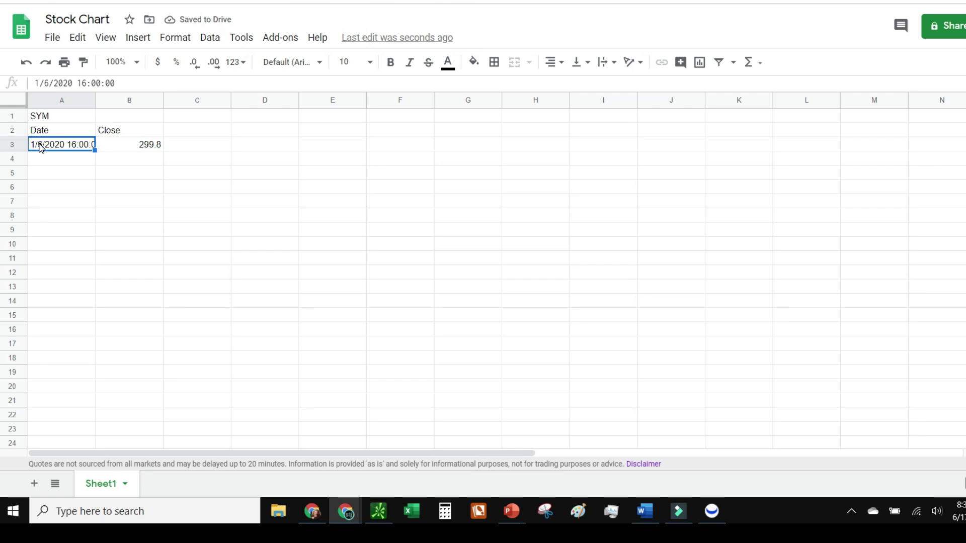
# Step: Clear the returned Date and Close results from A2:B3
pyautogui.click(158, 147)
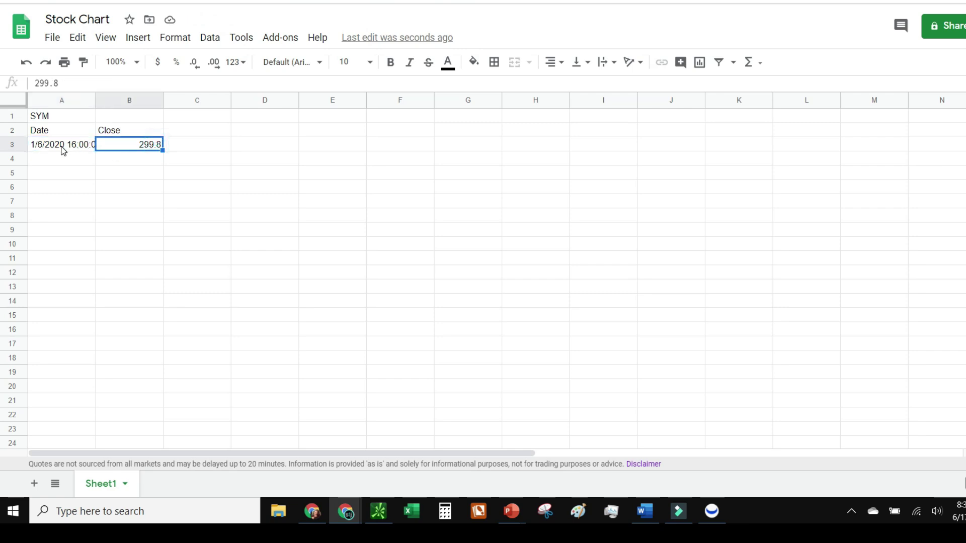
pyautogui.moveTo(71, 130); pyautogui.dragTo(112, 149)
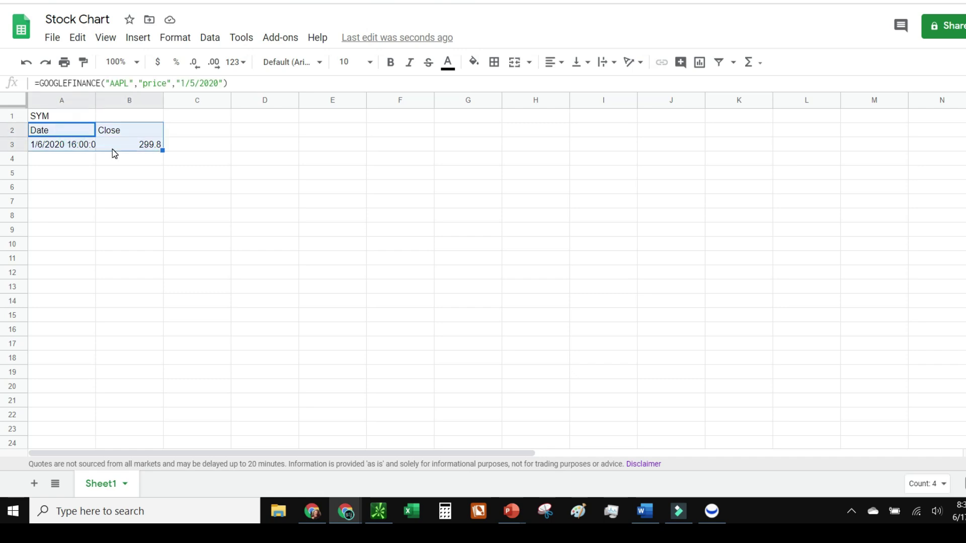
pyautogui.press('Delete')
# Step: Enter the ticker AAPL in cell B1
pyautogui.click(129, 116)
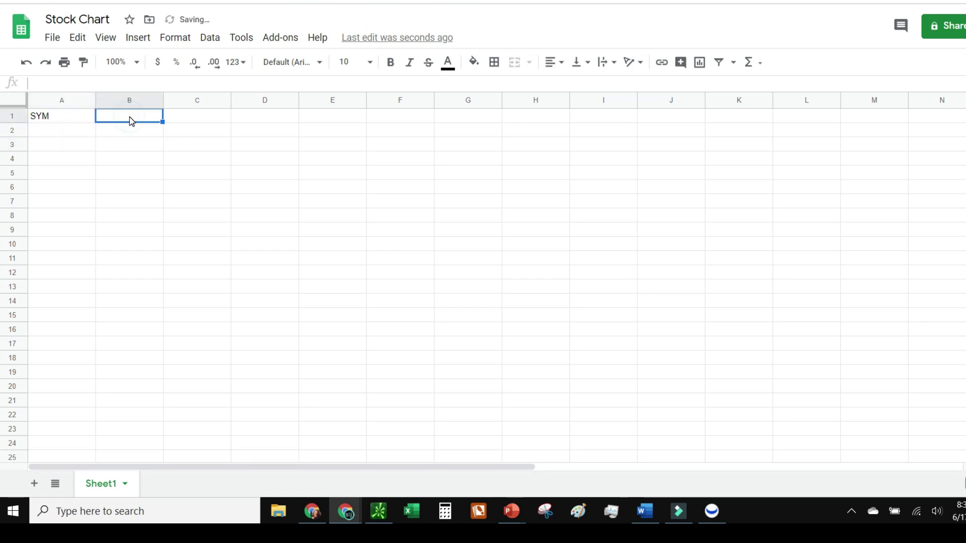
pyautogui.write('AAPL')
pyautogui.press('Return')
pyautogui.doubleClick(101, 130)
# Step: In A3, write GOOGLEFINANCE(B1,"All",DATE(YEAR(TODAY())-3,1,1),TODAY()) for three years of prices
pyautogui.click(78, 141)
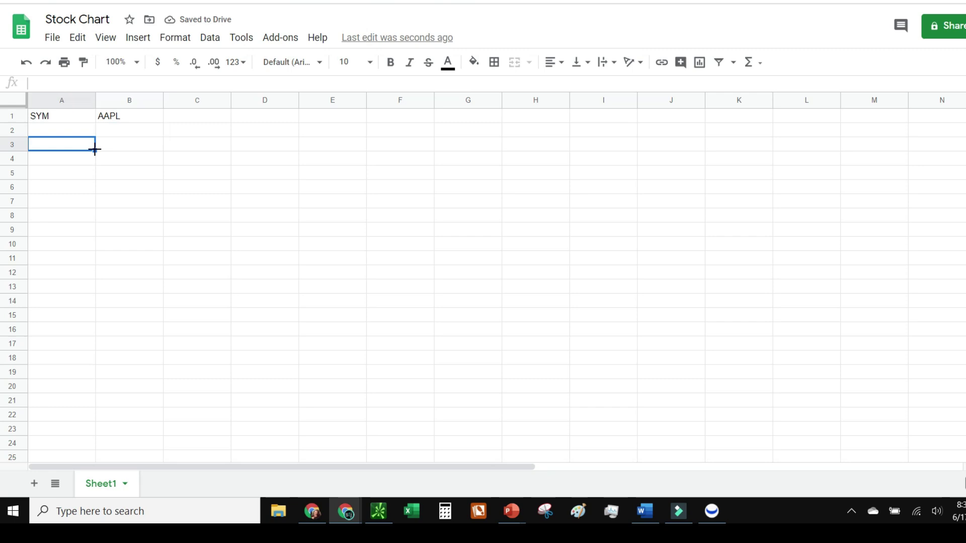
pyautogui.write('=goog')
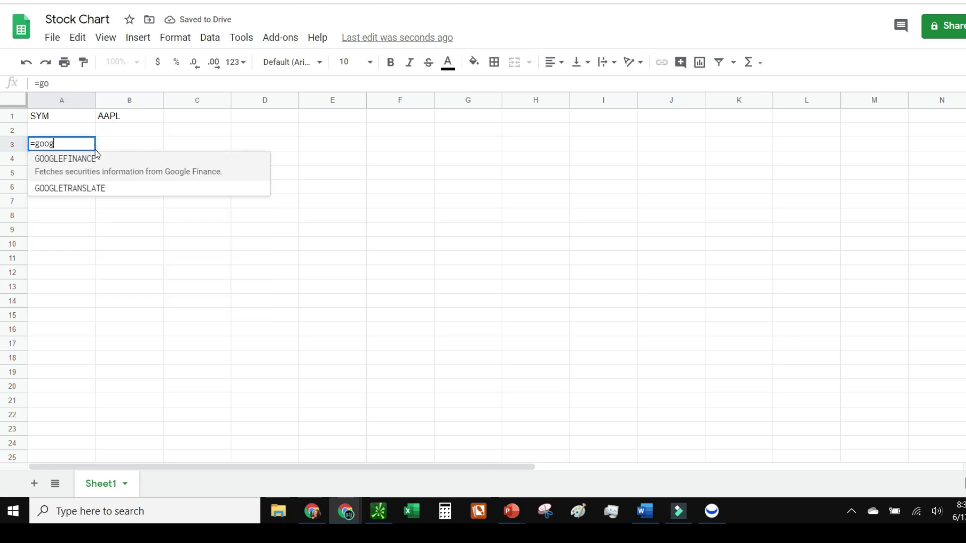
pyautogui.press('Tab')
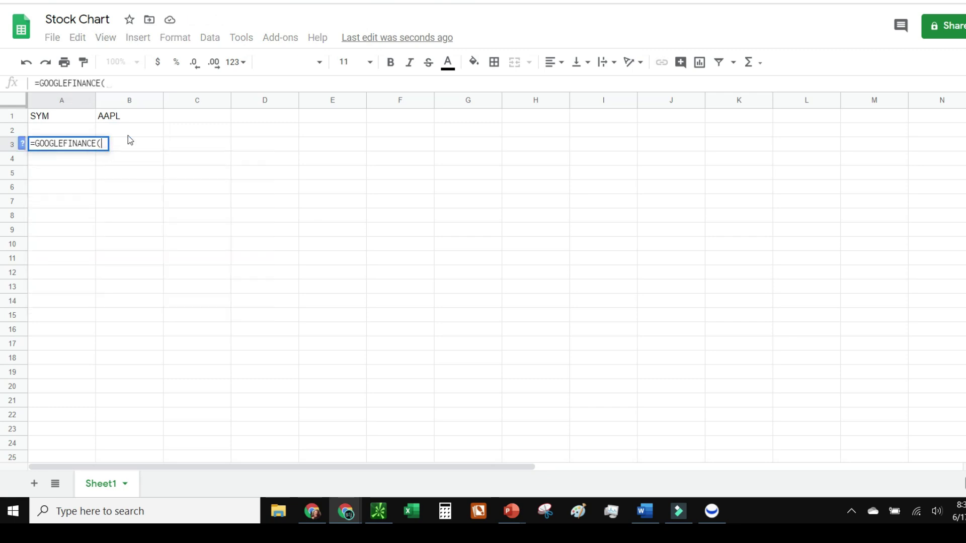
pyautogui.click(133, 120)
pyautogui.write(',')
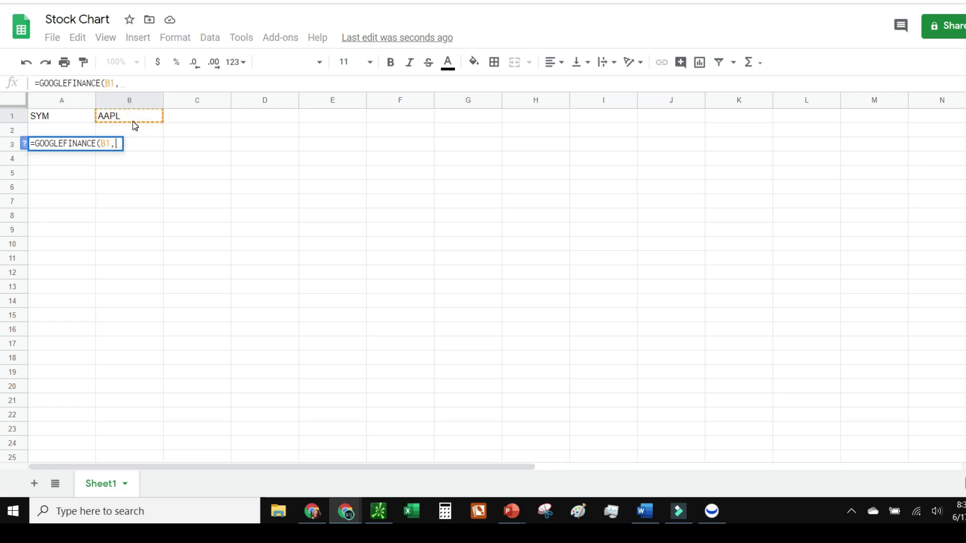
pyautogui.click(151, 83)
pyautogui.write('"A')
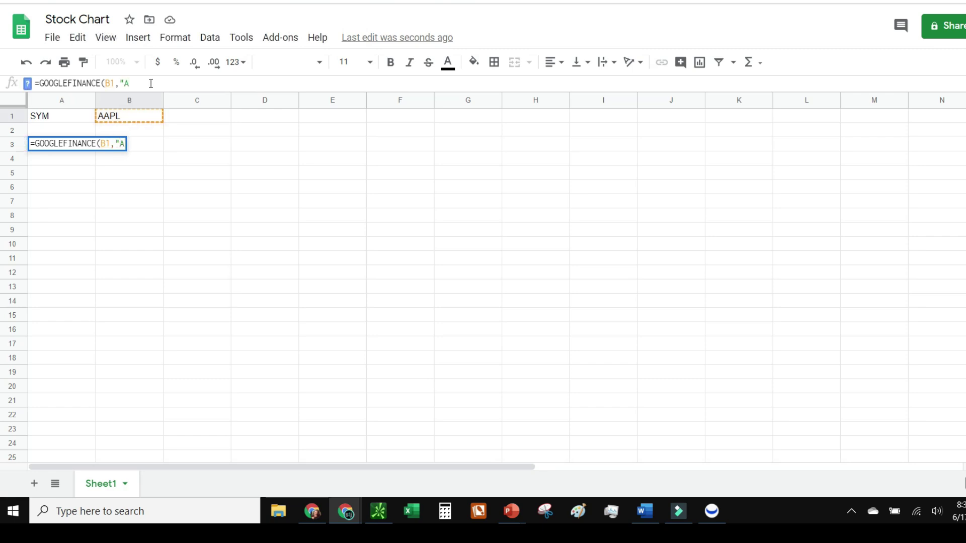
pyautogui.write('ll","')
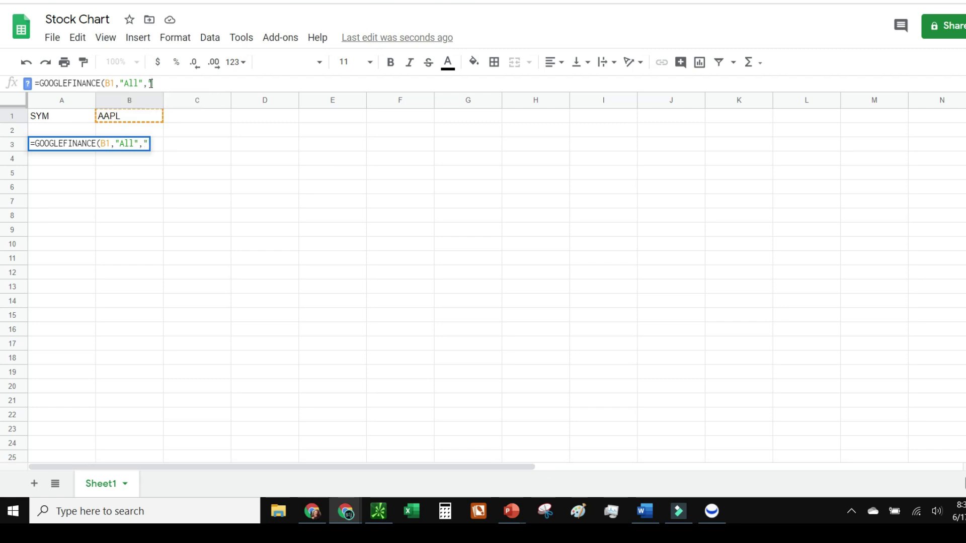
pyautogui.press('BackSpace')
pyautogui.write('Date')
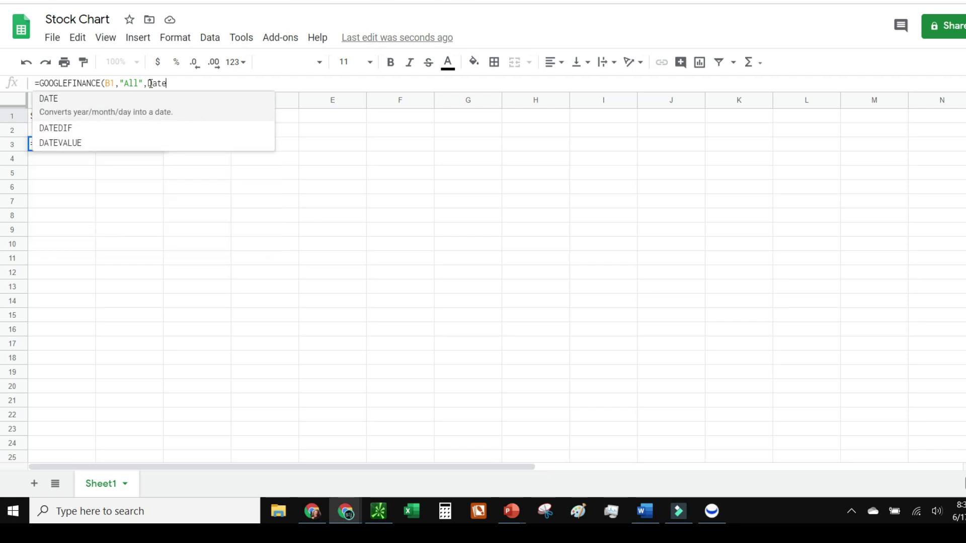
pyautogui.write('(year(')
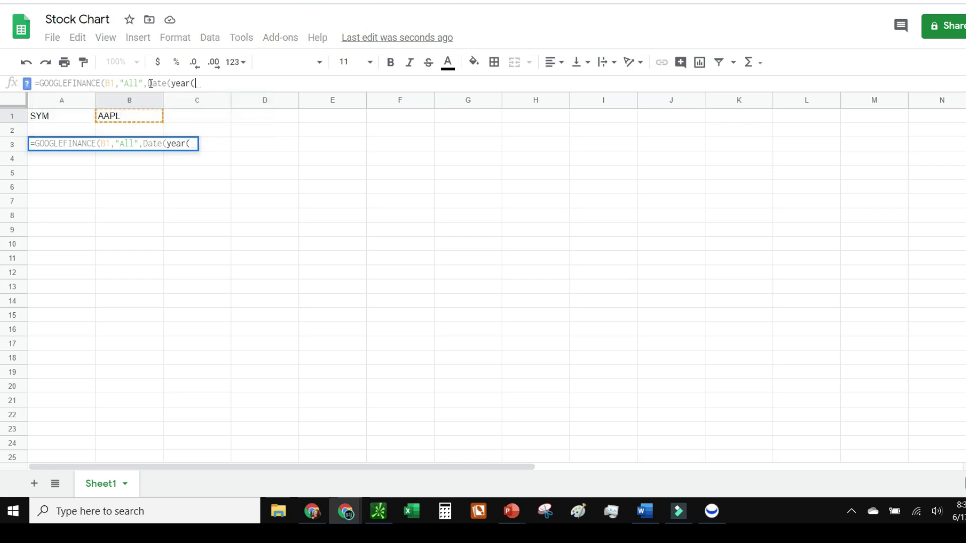
pyautogui.write('today(')
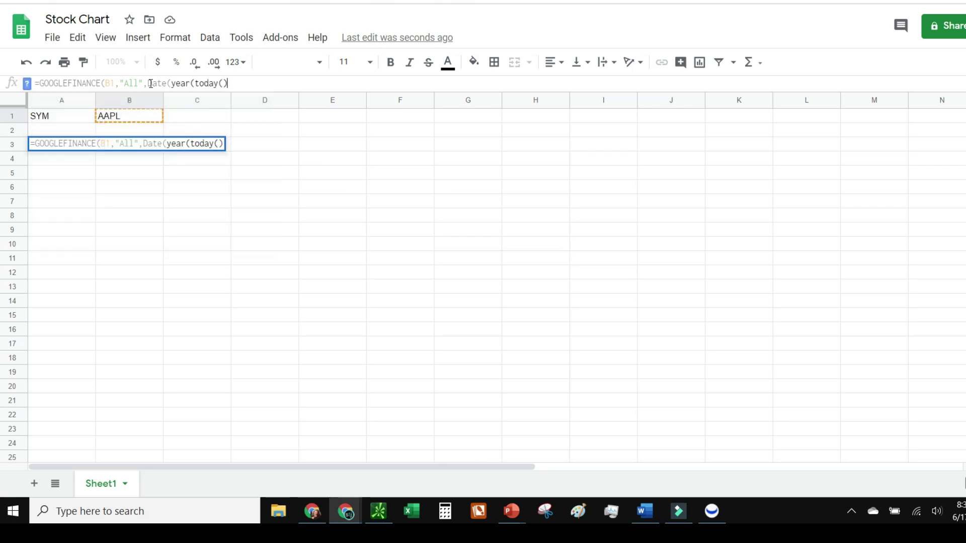
pyautogui.write('))')
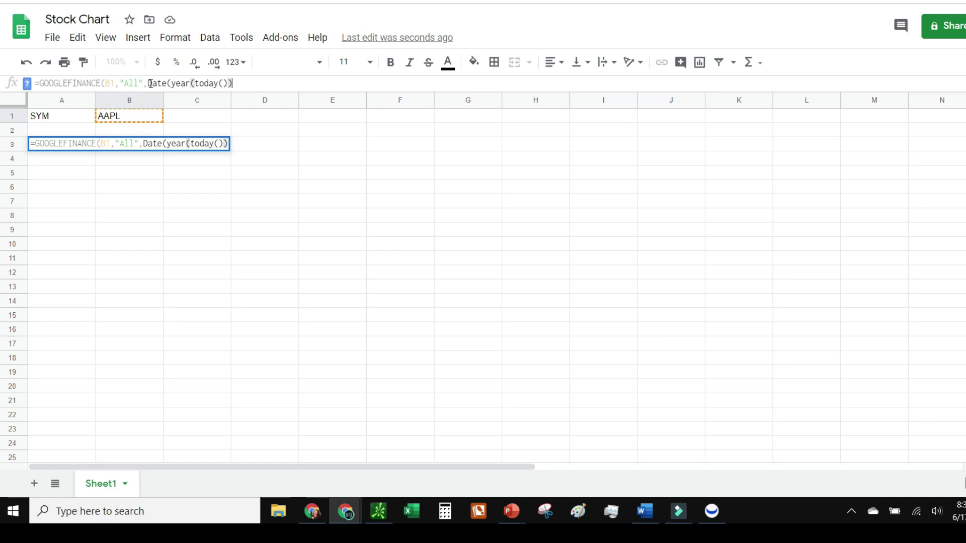
pyautogui.write('-3,1,1')
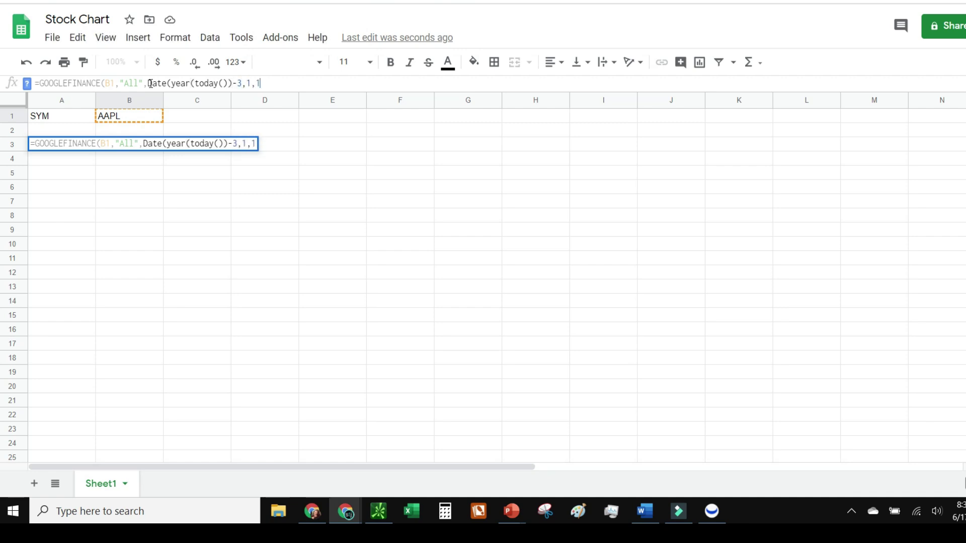
pyautogui.write(')')
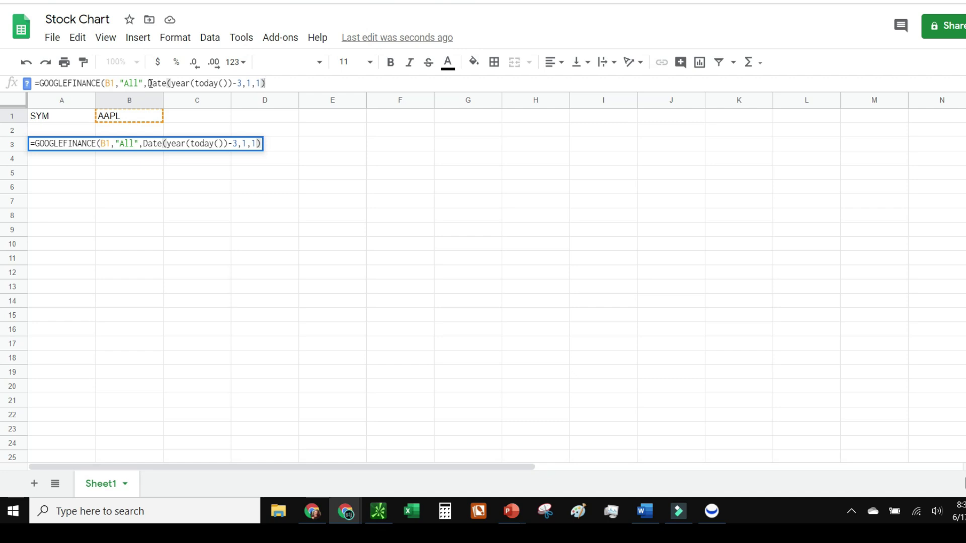
pyautogui.write(',today()')
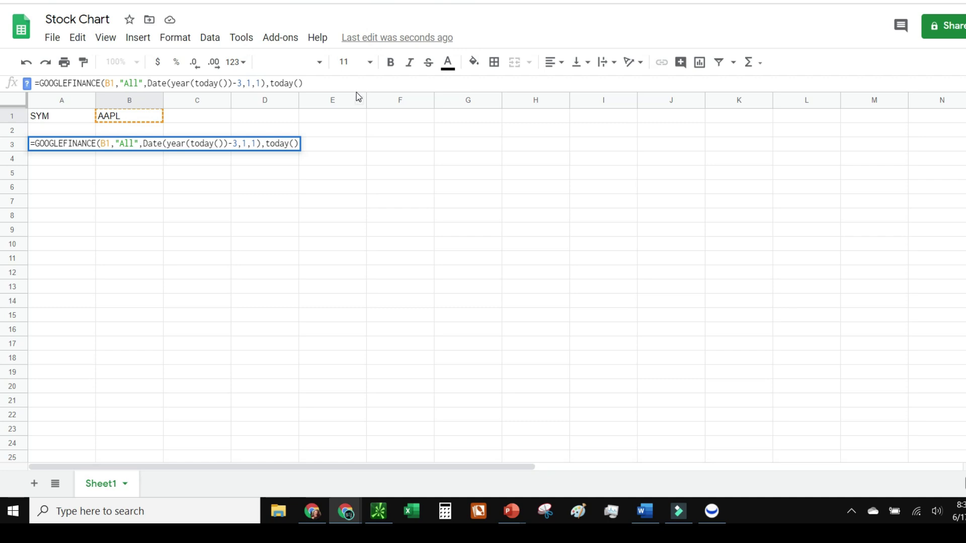
# Step: Add the "Weekly" interval to the A3 formula and commit it
pyautogui.write(',"Daily"')
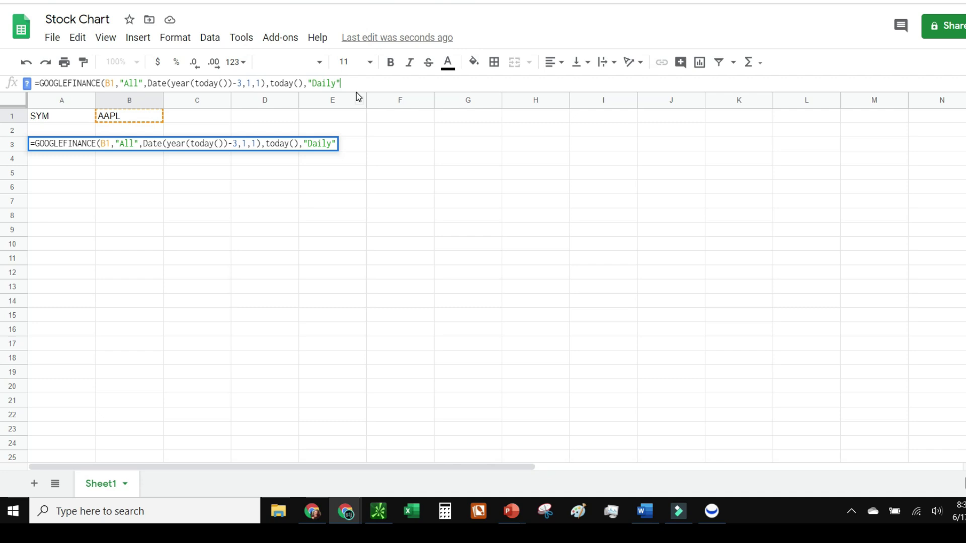
pyautogui.press('BackSpace')
pyautogui.press('BackSpace')
pyautogui.press('BackSpace')
pyautogui.press('BackSpace')
pyautogui.press('BackSpace')
pyautogui.press('BackSpace')
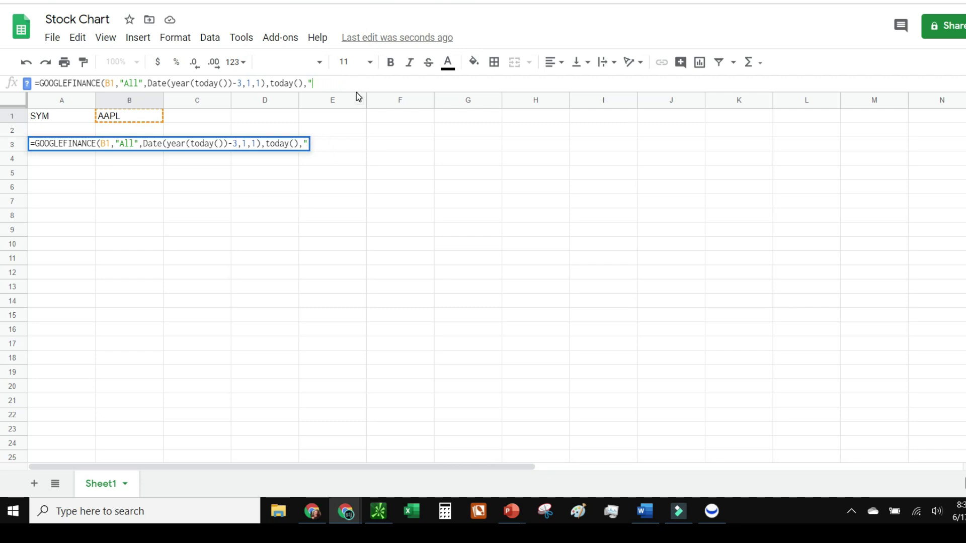
pyautogui.write('Weekly"')
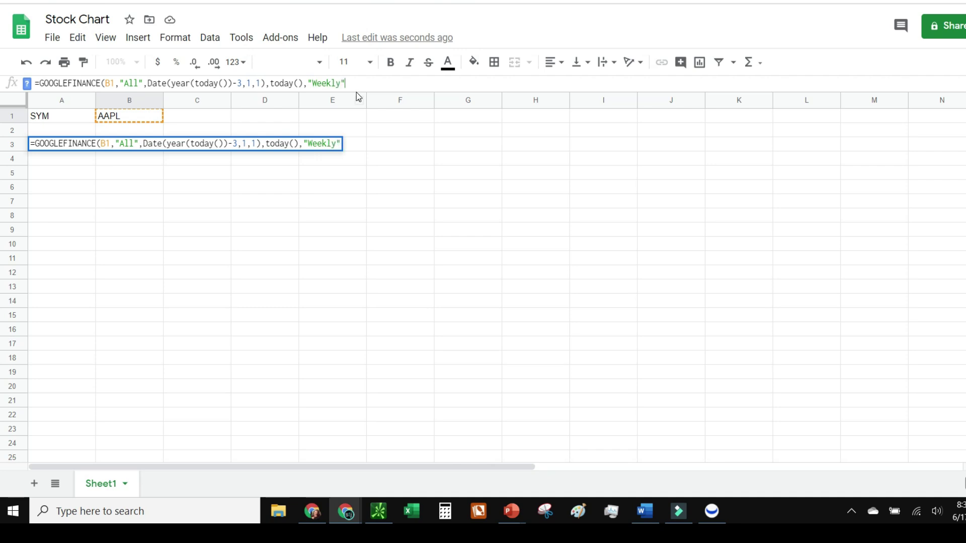
pyautogui.press('Return')
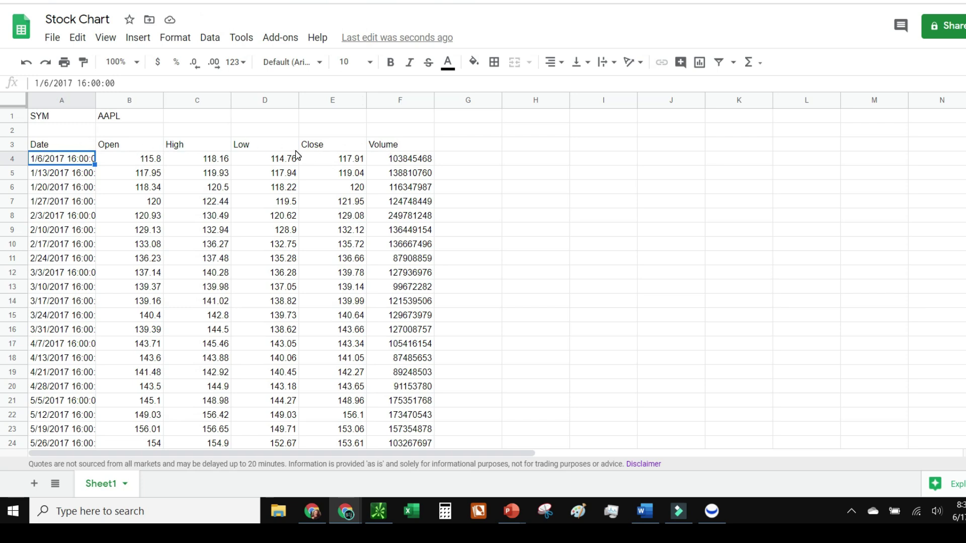
# Step: Swap B1's ticker through V, SBUX and BA, ending on LULU
pyautogui.click(140, 119)
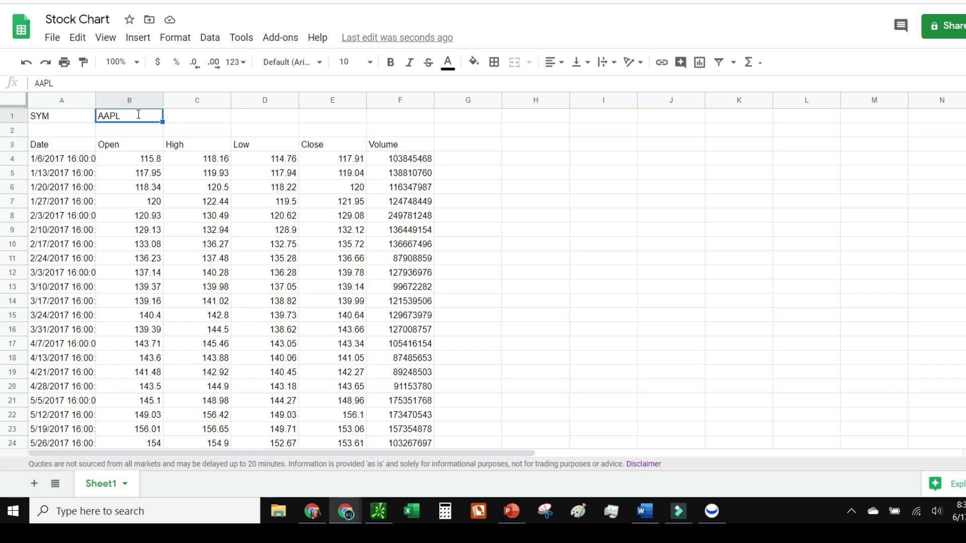
pyautogui.write('V')
pyautogui.press('Return')
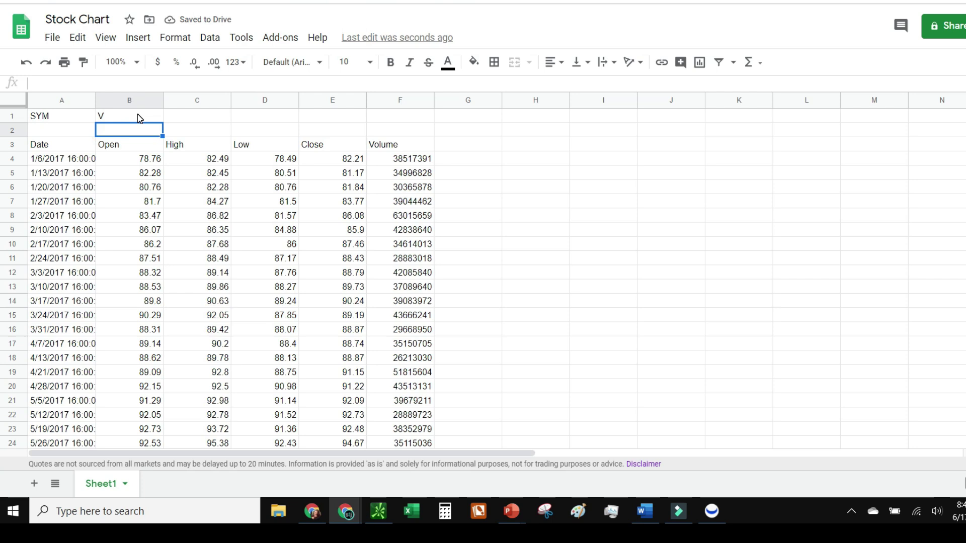
pyautogui.click(141, 116)
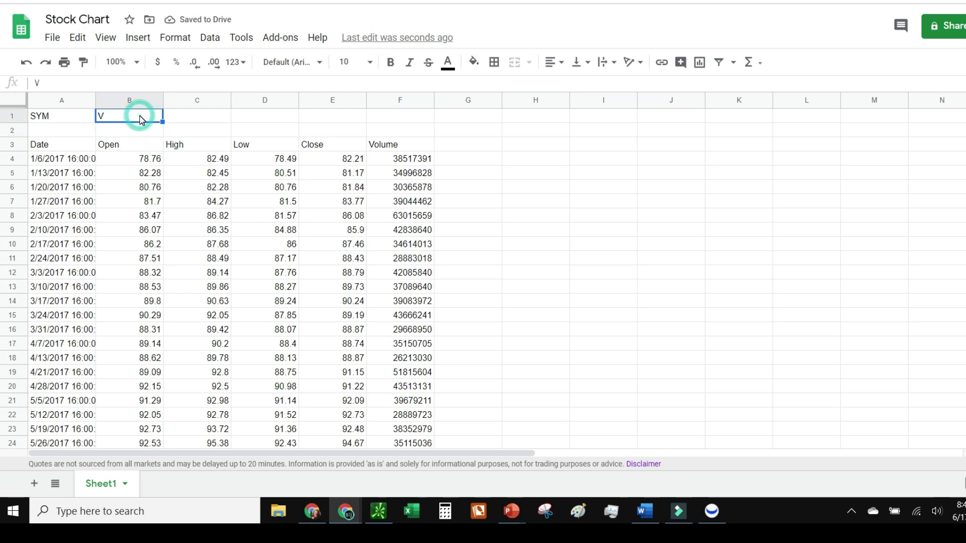
pyautogui.write('SBUX')
pyautogui.press('Return')
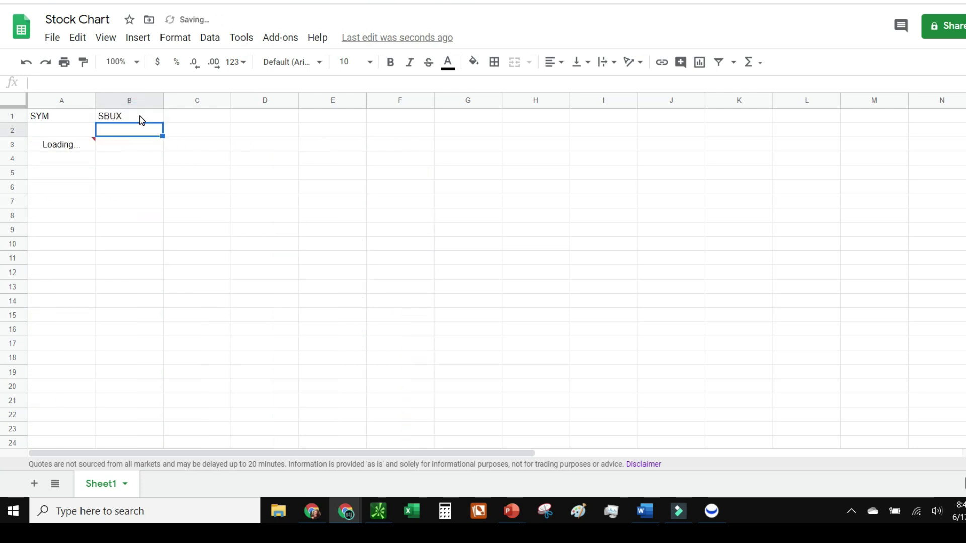
pyautogui.click(142, 118)
pyautogui.write('BA')
pyautogui.press('Return')
pyautogui.click(142, 118)
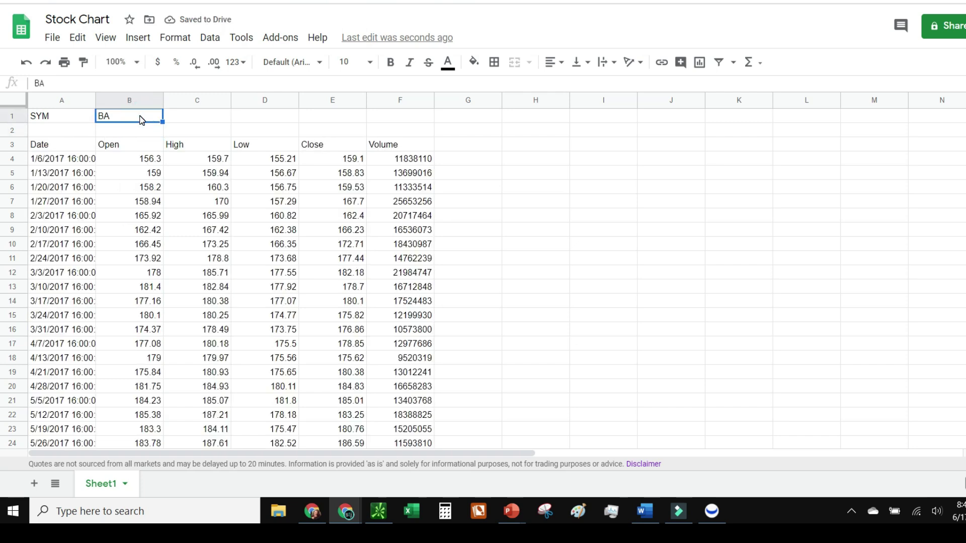
pyautogui.write('LULU')
pyautogui.press('Return')
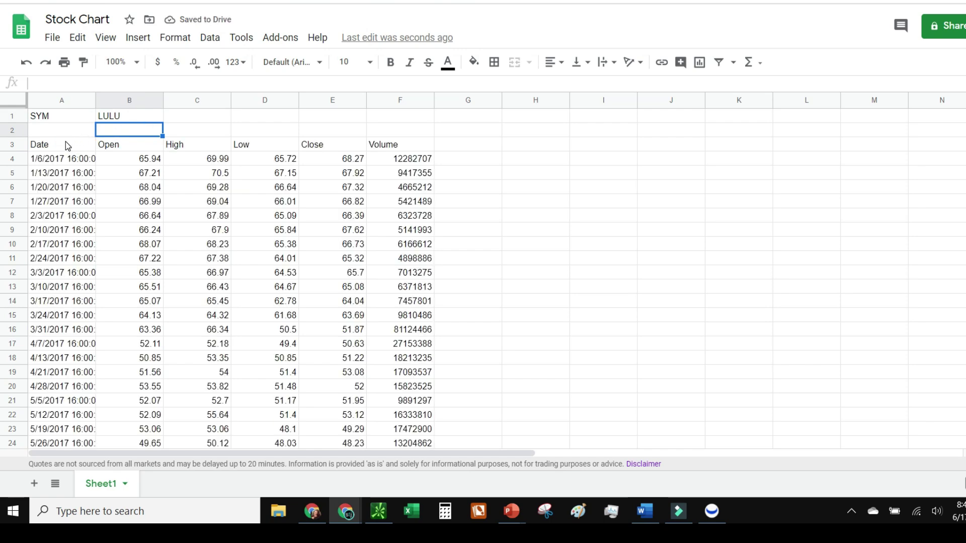
# Step: Select the Date through Close range A3:E183 and insert a chart from it
pyautogui.moveTo(65, 142); pyautogui.dragTo(350, 433)
pyautogui.moveTo(345, 390); pyautogui.dragTo(336, 164)
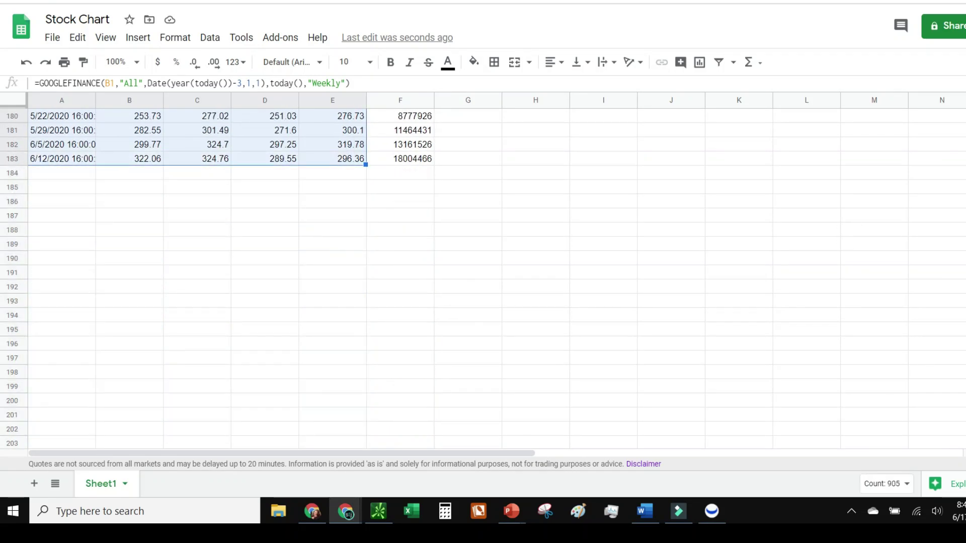
pyautogui.scroll(20, 201, 277)
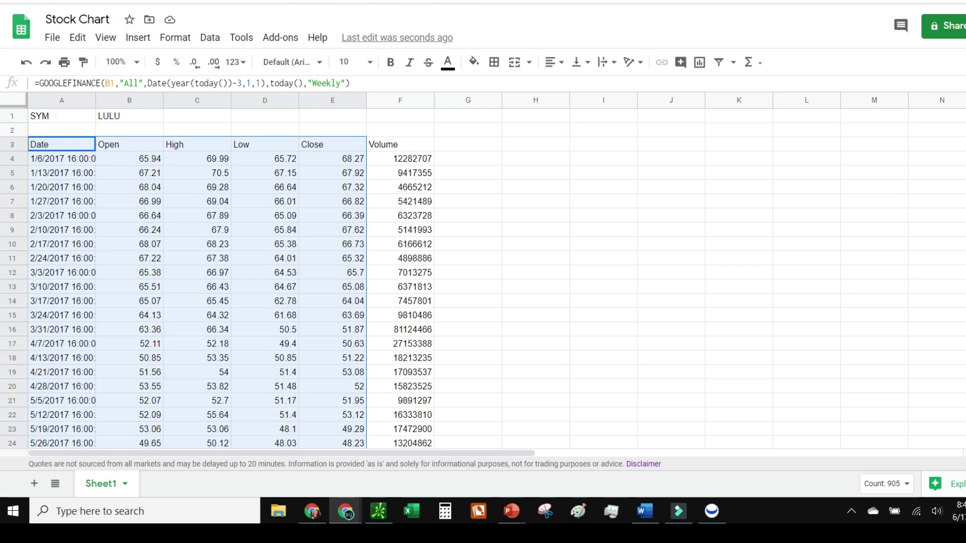
pyautogui.click(106, 37)
pyautogui.moveTo(138, 37)
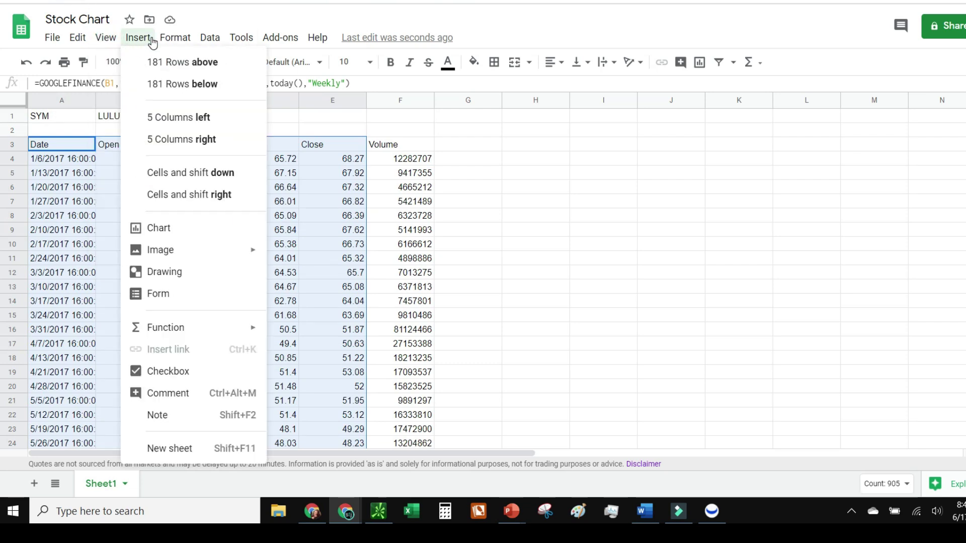
pyautogui.click(158, 228)
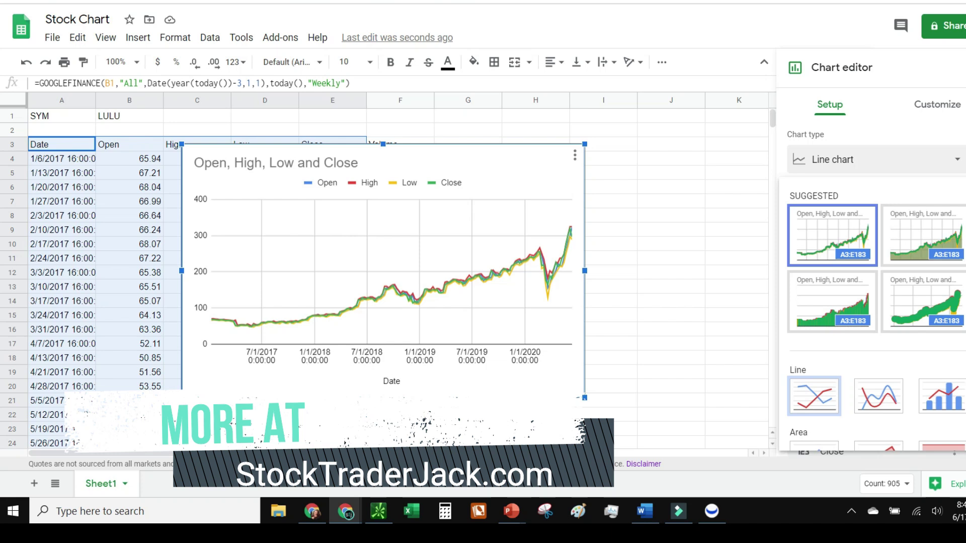
pyautogui.scroll(-10, 876, 312)
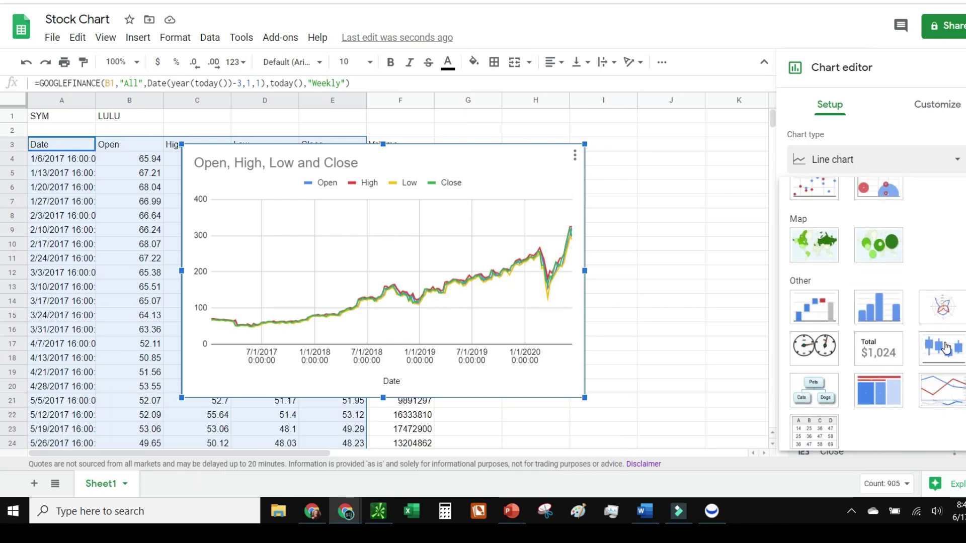
# Step: Change the chart type to Candlestick chart with Aggregate dates enabled
pyautogui.click(925, 346)
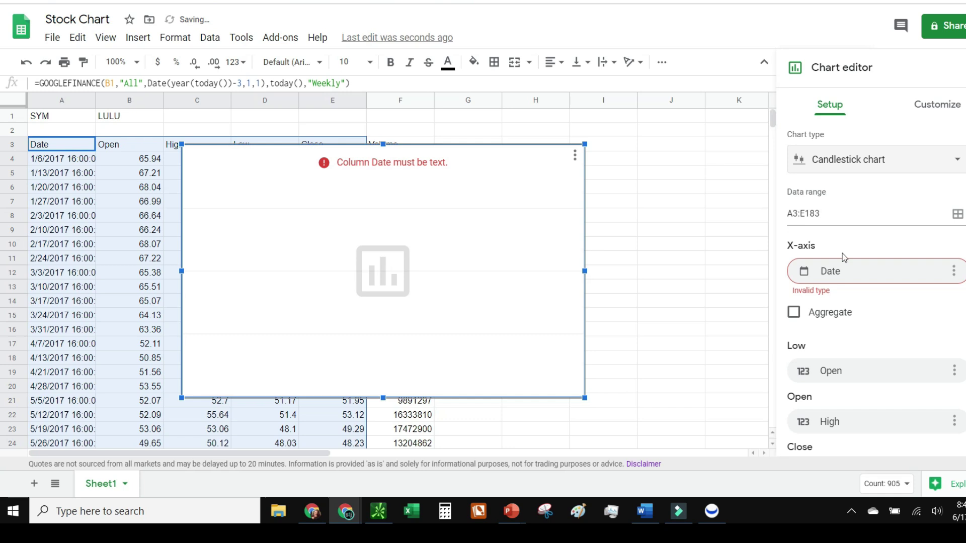
pyautogui.click(795, 313)
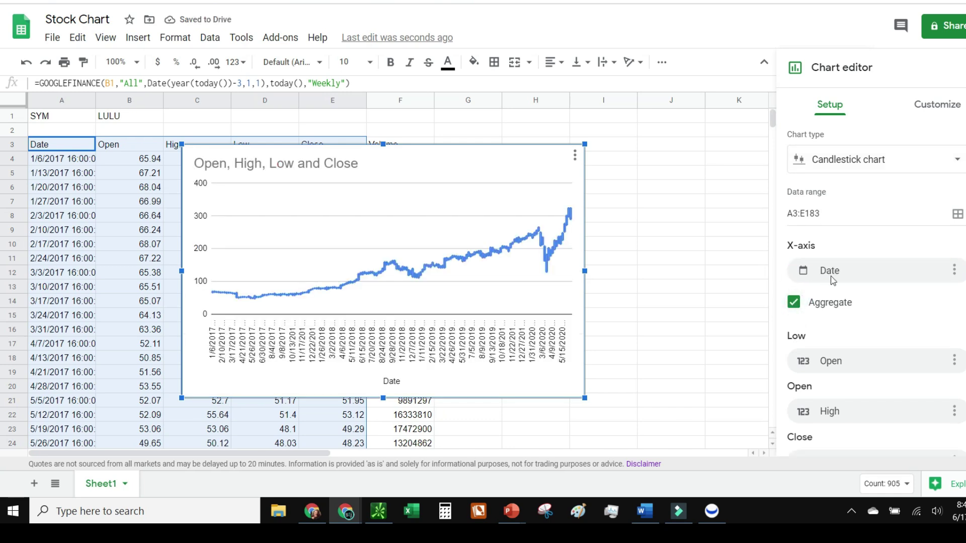
pyautogui.scroll(-2, 817, 255)
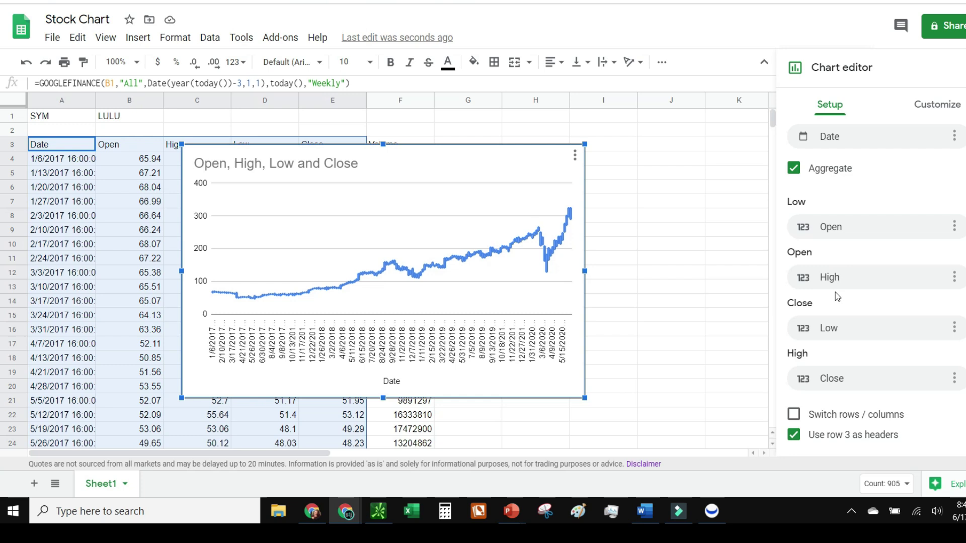
# Step: Map the Low, Open, Close and High series to their matching price columns
pyautogui.click(804, 229)
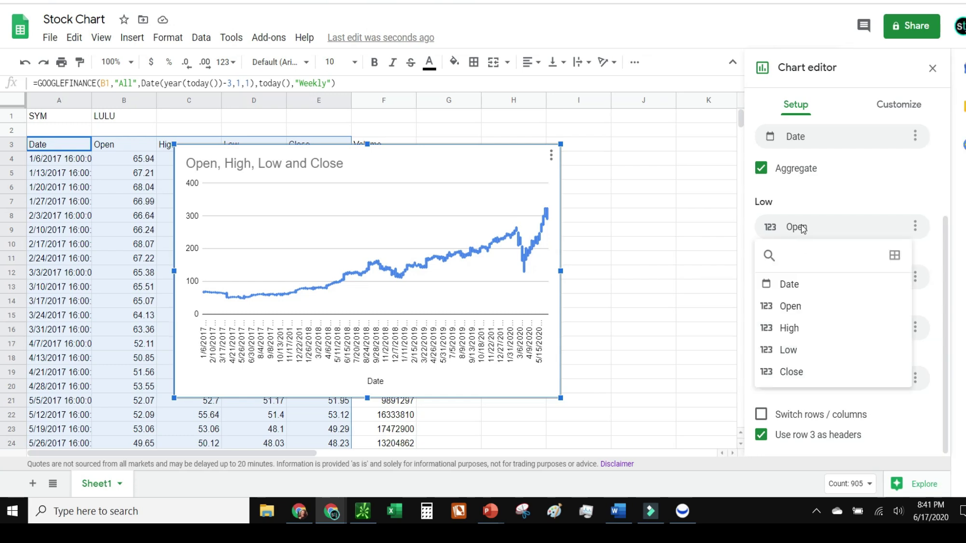
pyautogui.click(800, 354)
pyautogui.click(812, 278)
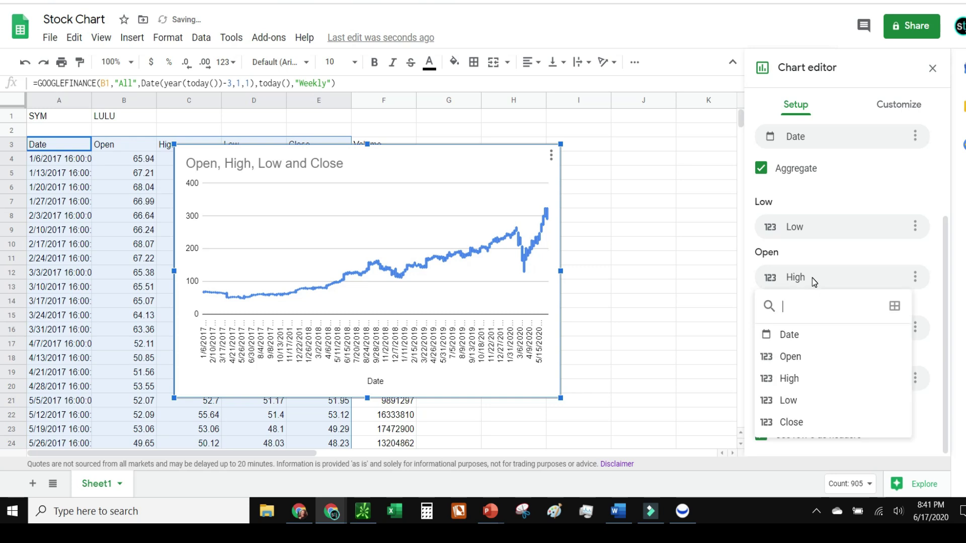
pyautogui.click(803, 357)
pyautogui.click(817, 330)
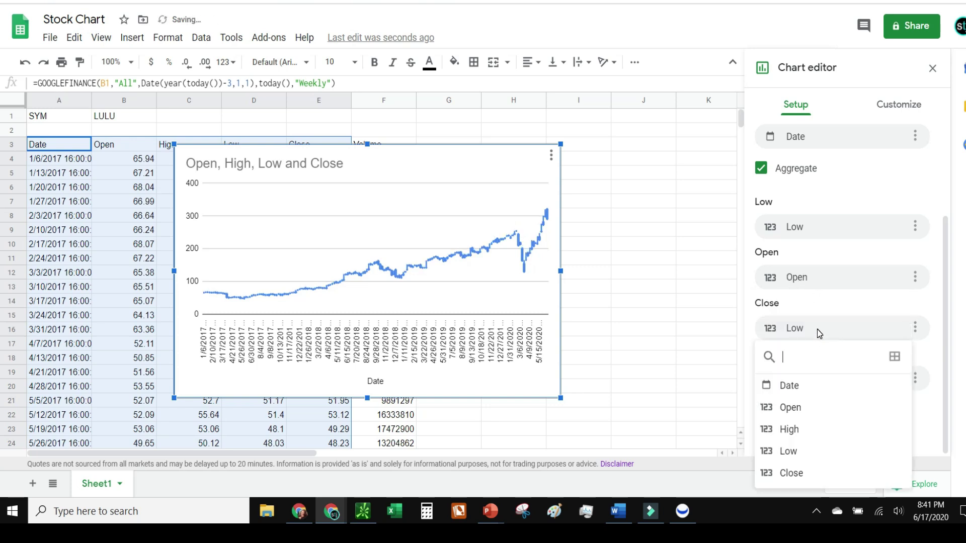
pyautogui.click(807, 473)
pyautogui.click(810, 380)
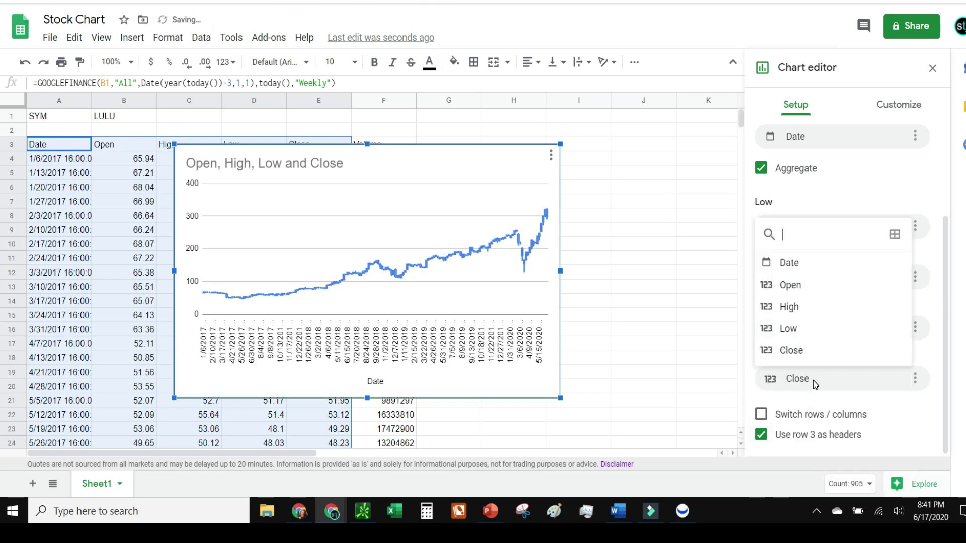
pyautogui.click(809, 308)
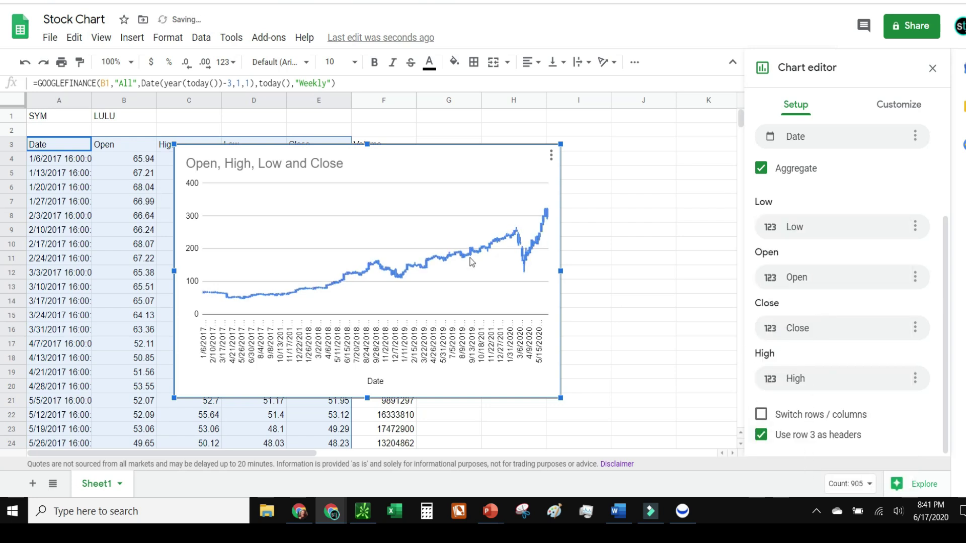
# Step: Enlarge the candlestick chart and move it onto its own sheet, Chart1
pyautogui.moveTo(560, 398); pyautogui.dragTo(734, 485)
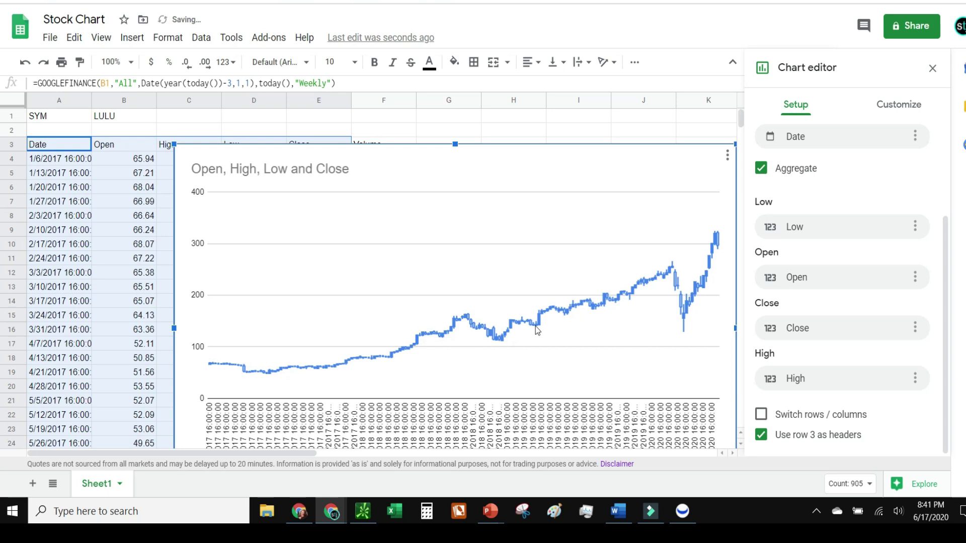
pyautogui.click(726, 156)
pyautogui.click(694, 286)
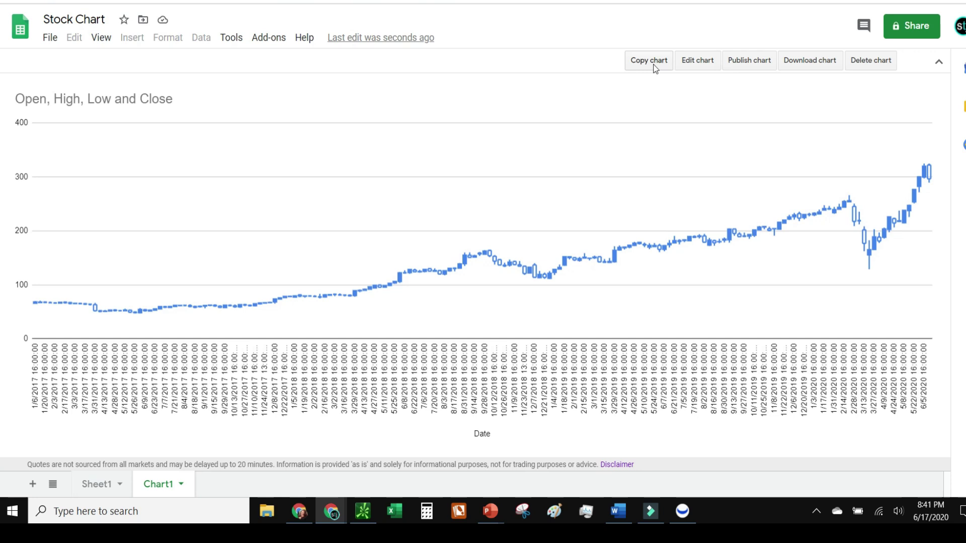
pyautogui.click(683, 61)
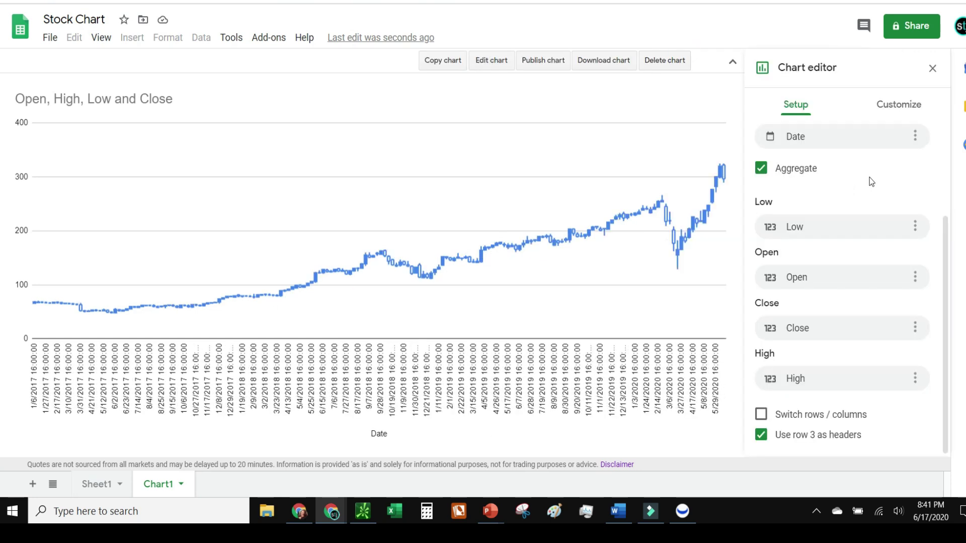
# Step: Under Chart style, set the Chart1 chart's background to black and tick Maximize
pyautogui.click(905, 118)
pyautogui.click(765, 139)
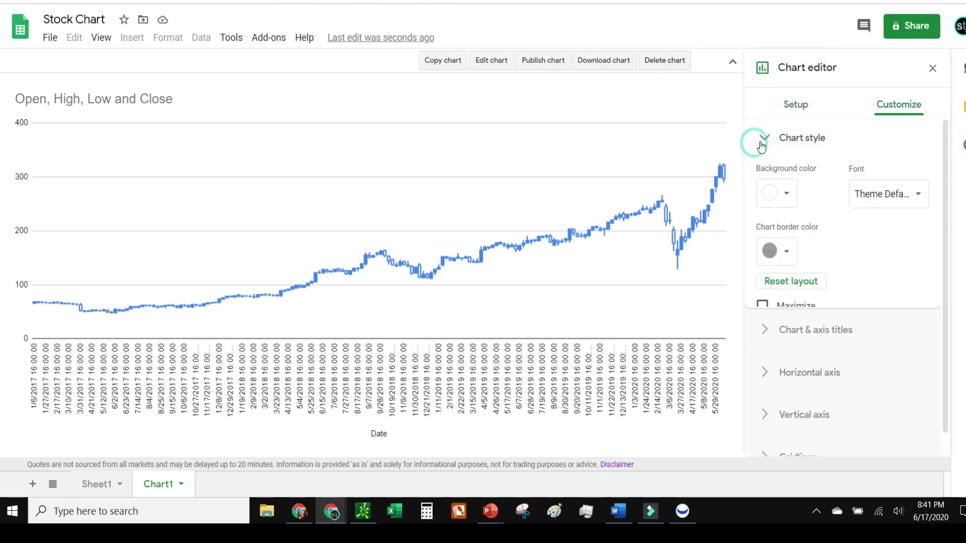
pyautogui.click(794, 201)
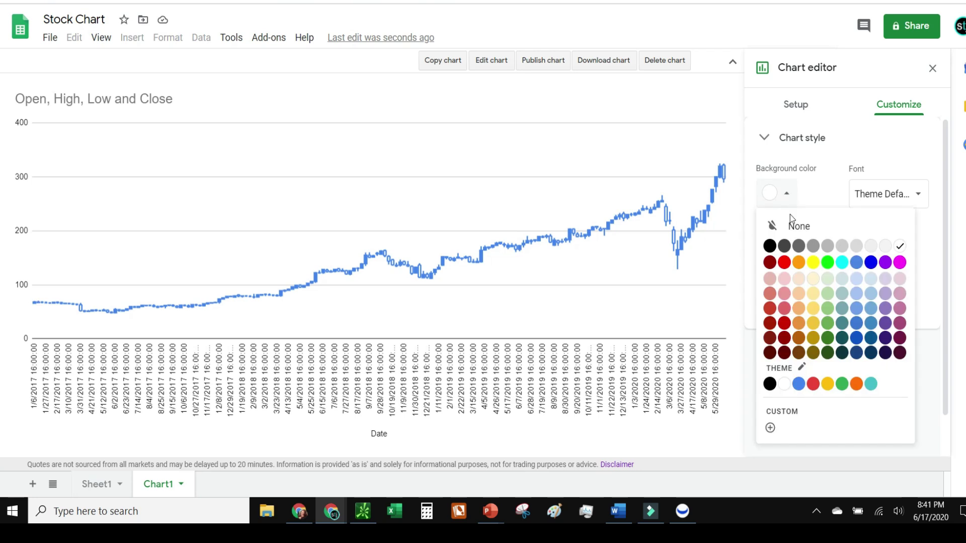
pyautogui.click(770, 246)
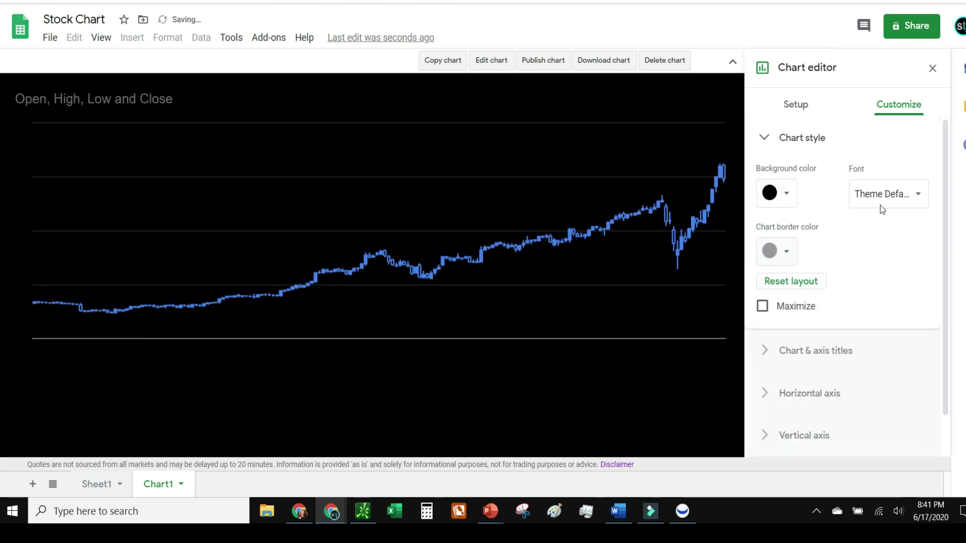
pyautogui.click(777, 308)
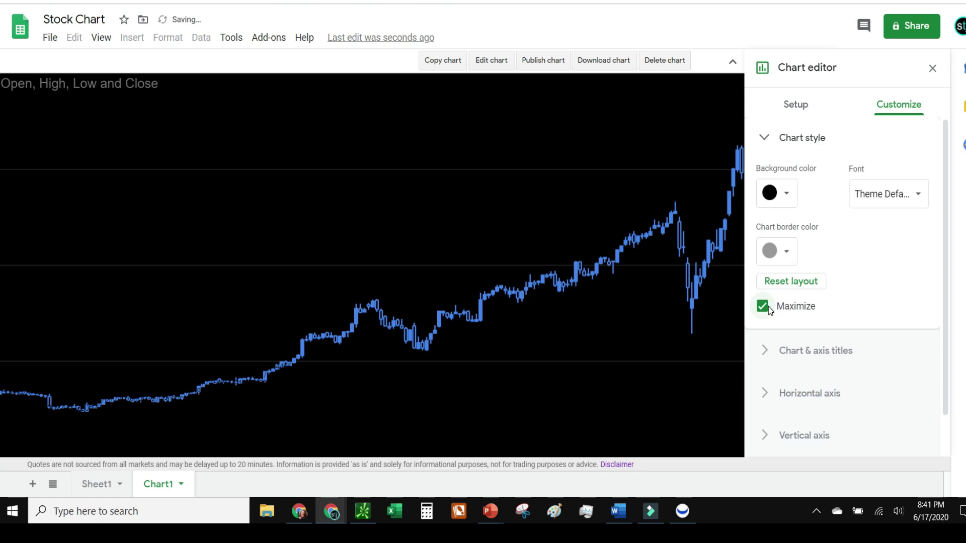
pyautogui.click(931, 71)
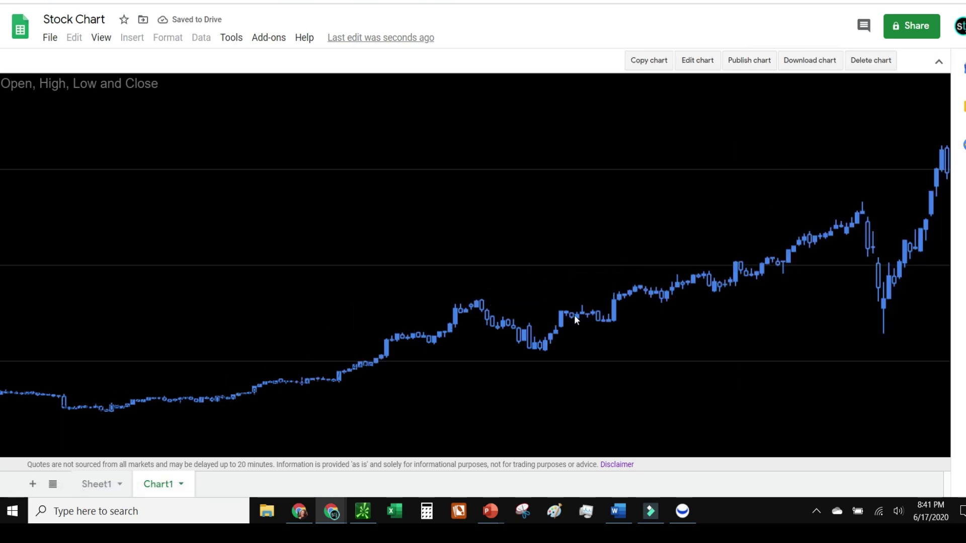
pyautogui.moveTo(614, 308)
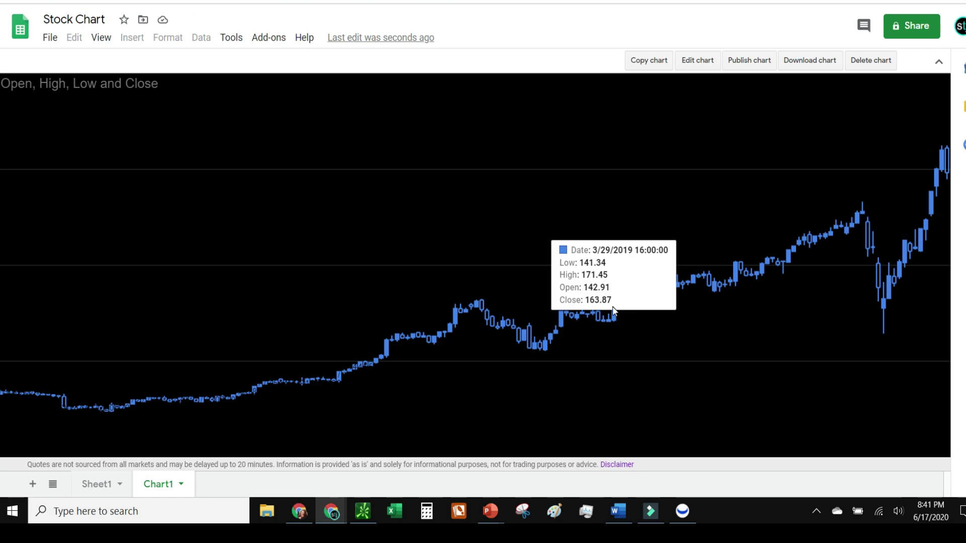